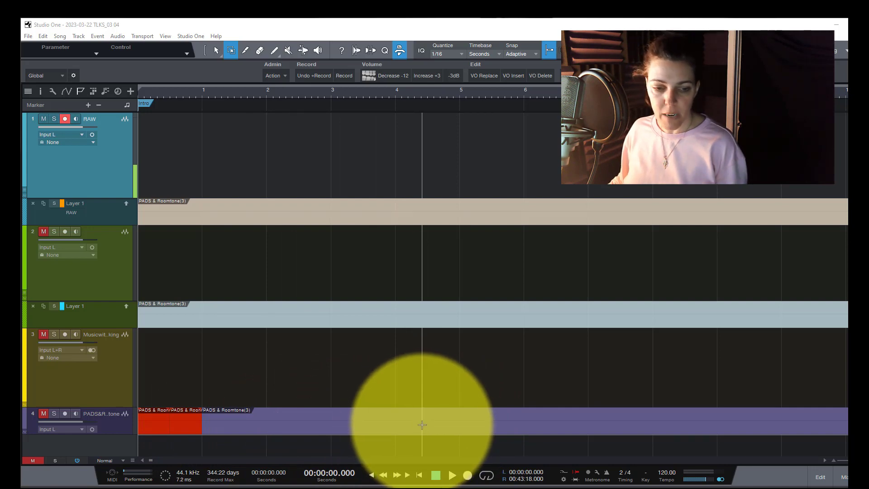
Zoom out over the timeline and record a short new take onto the RAW track
key("shift+f")
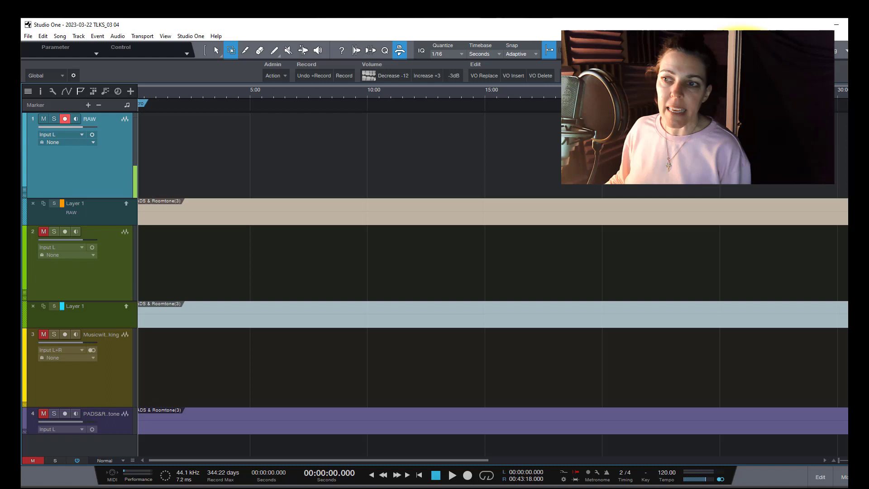
key("w")
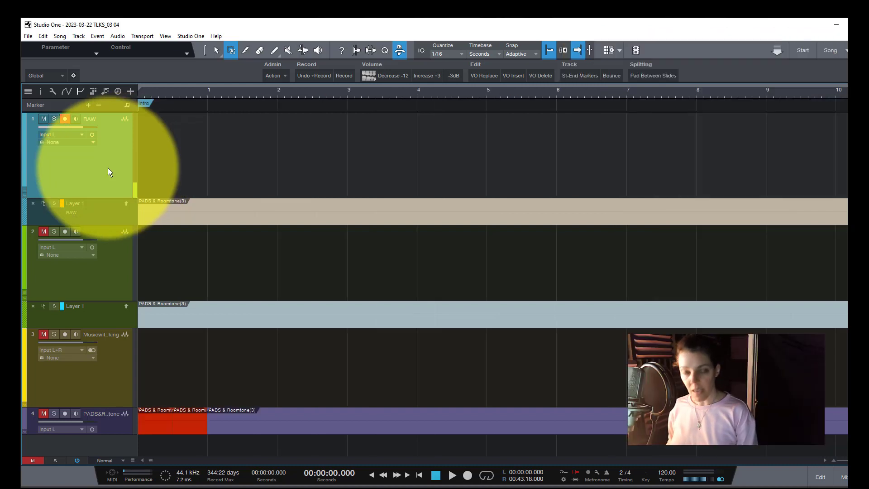
key("KP_Multiply")
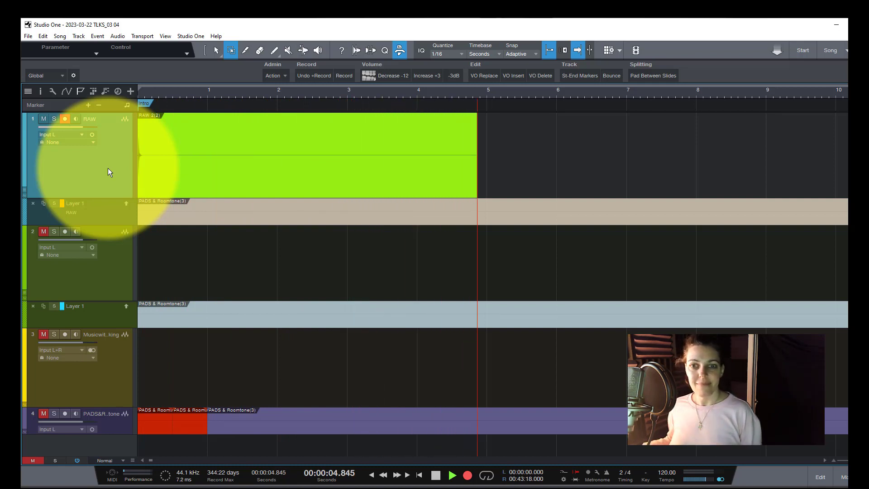
key("space")
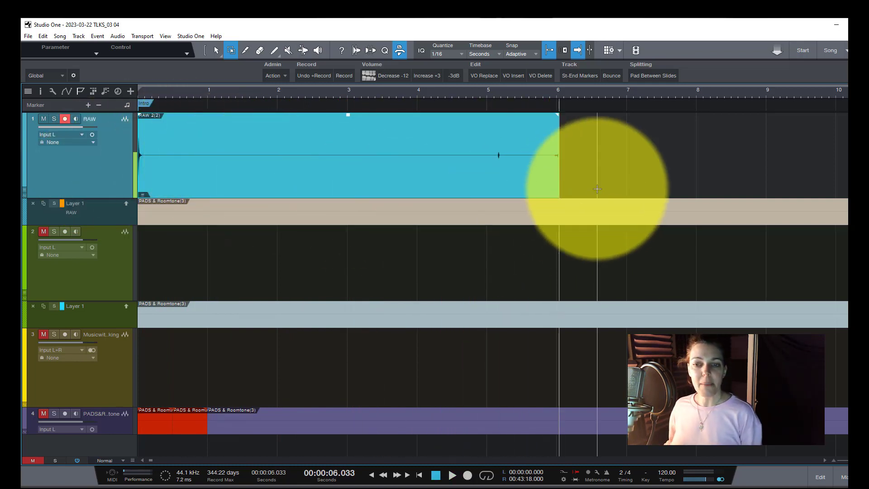
Trim the take's tail to about five seconds and delete its silent start with a range selection
left_click_drag(558, 188, 486, 188)
key("2")
left_click_drag(111, 180, 78, 164)
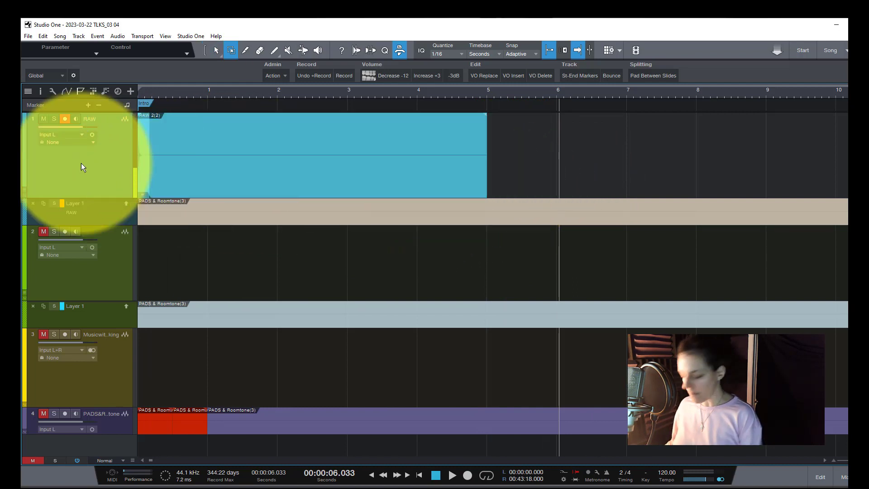
key("Delete")
Move the take to the very start of the RAW track
key("1")
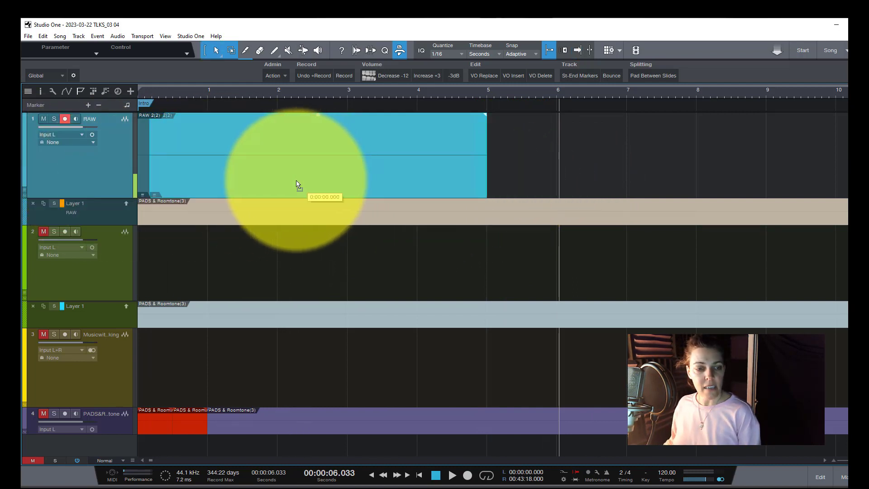
left_click_drag(298, 186, 286, 194)
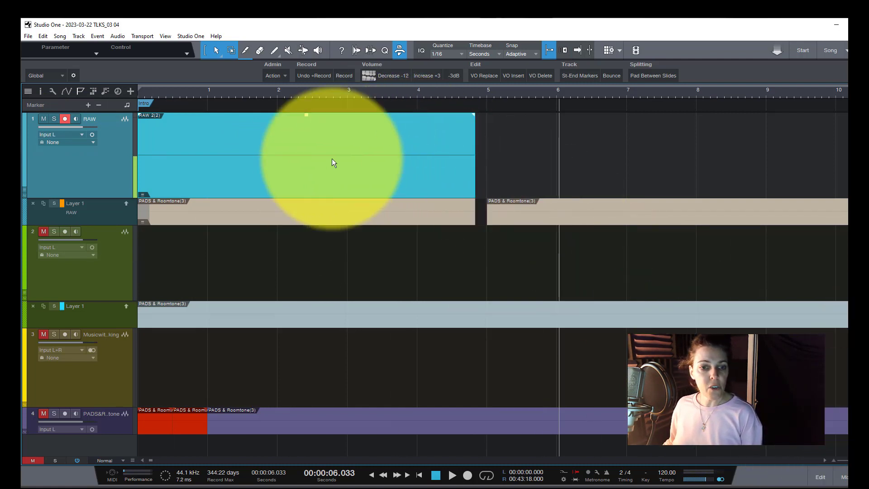
key("w")
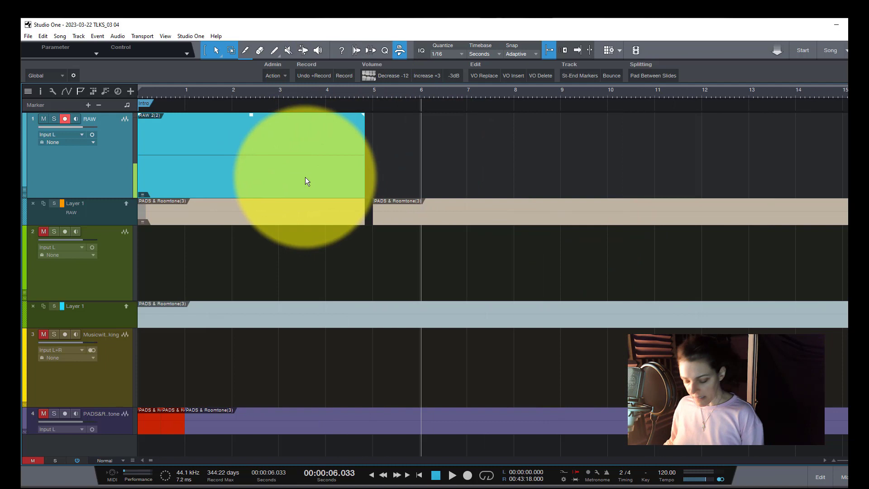
Repeat the take into four back-to-back copies, loop across all four and return the playhead to zero
key("2")
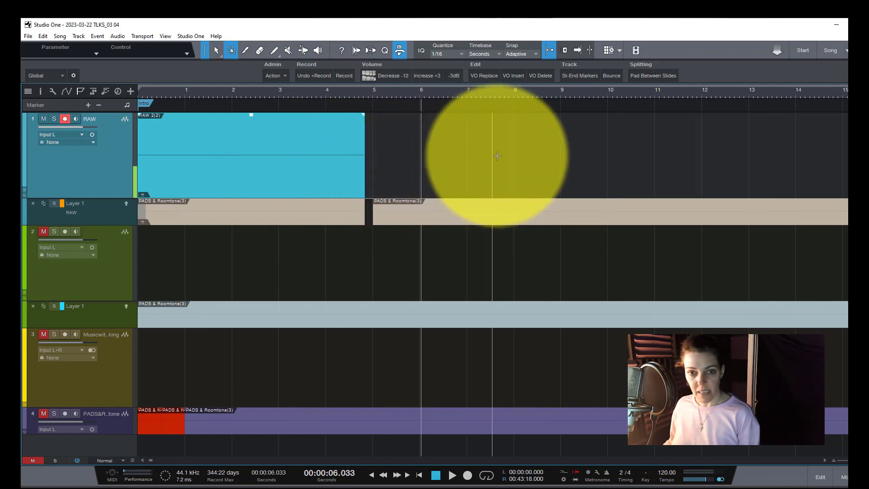
left_click_drag(497, 156, 375, 155)
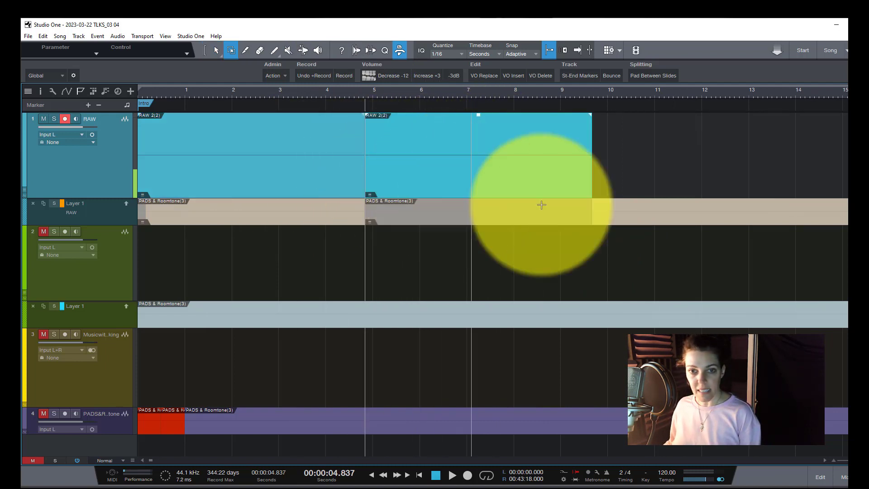
key("d")
key("w")
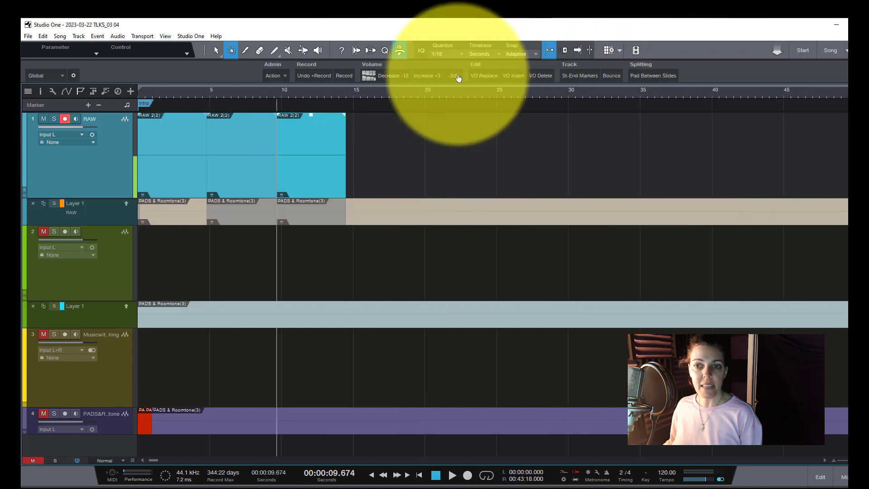
key("d")
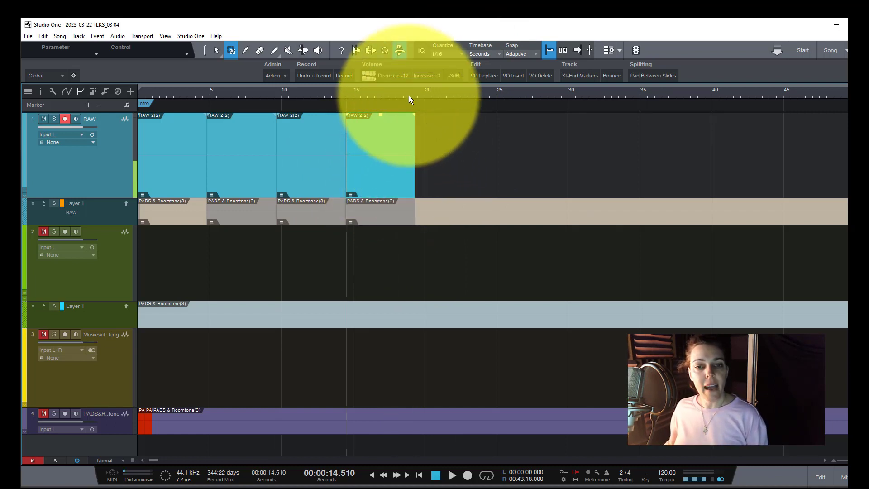
key("p")
key("Home")
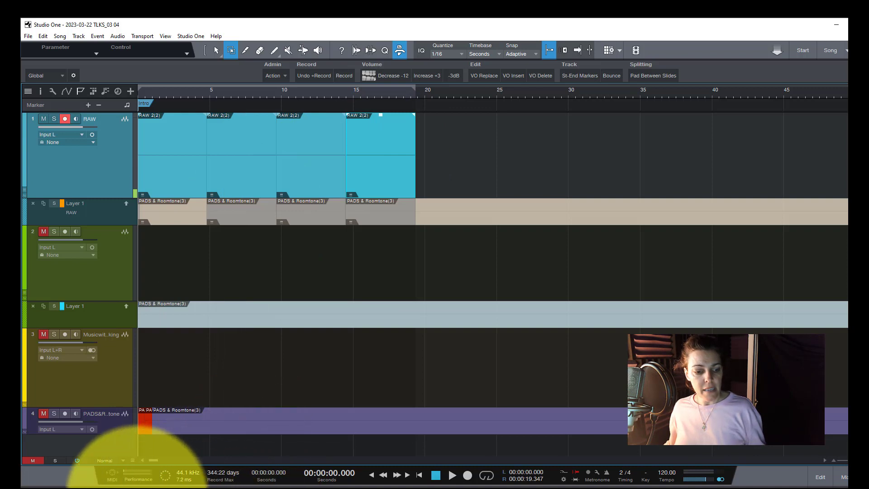
left_click(140, 476)
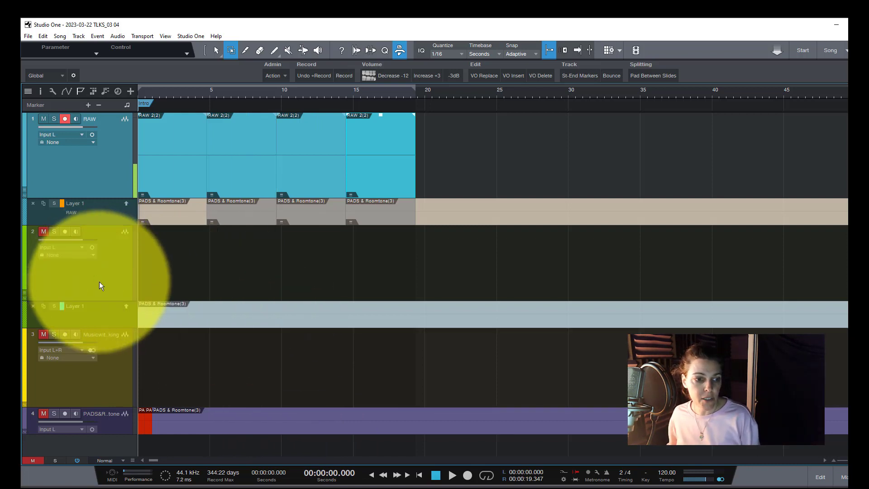
key("w")
Duplicate the green track from its header options, creating a new Track 1
right_click(109, 273)
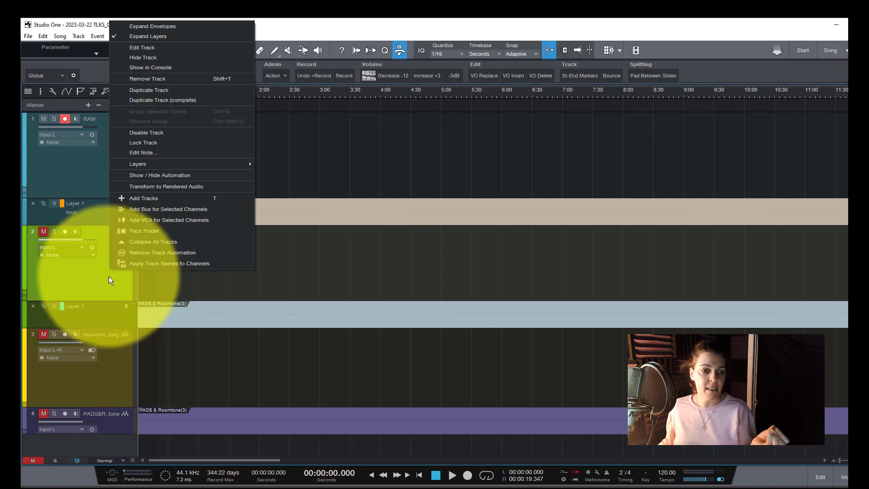
left_click(109, 276)
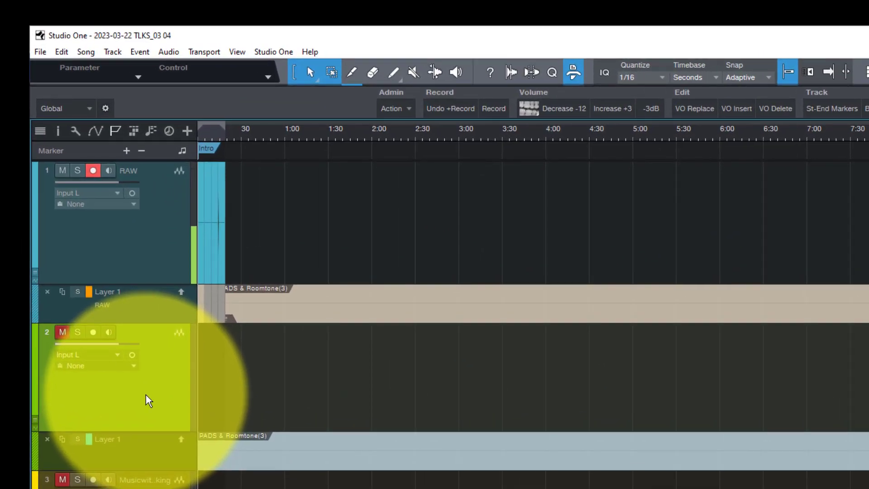
right_click(146, 393)
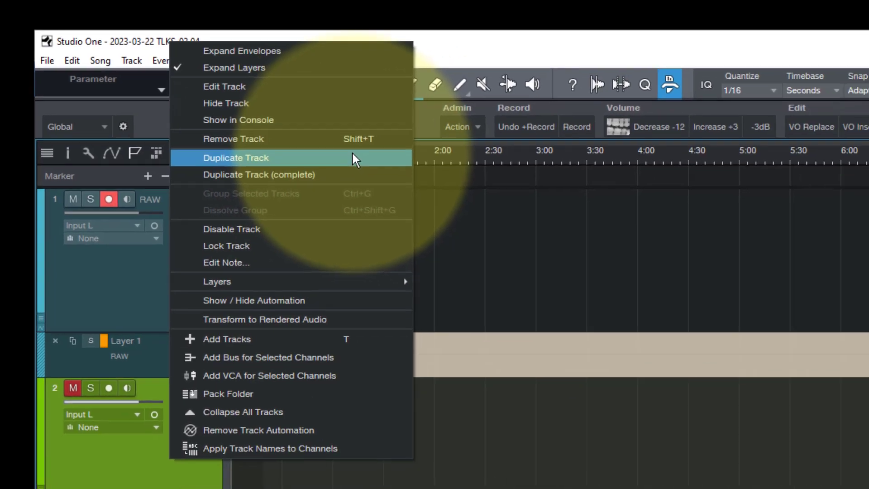
left_click(352, 155)
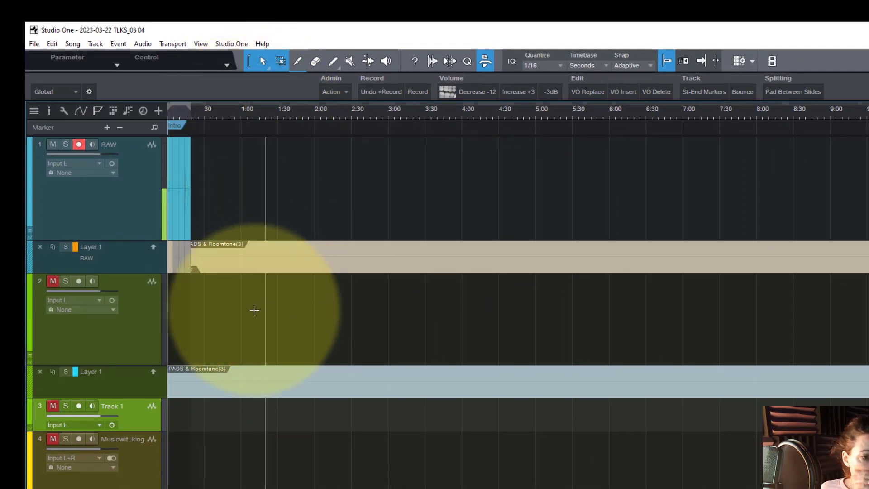
Recolour the new Track 1 pink
left_click(28, 416)
left_click(190, 422)
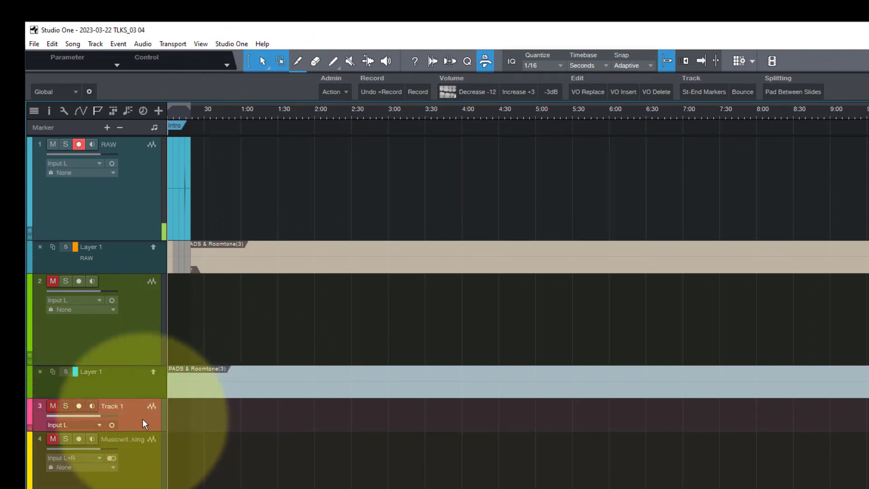
left_click_drag(155, 450, 153, 485)
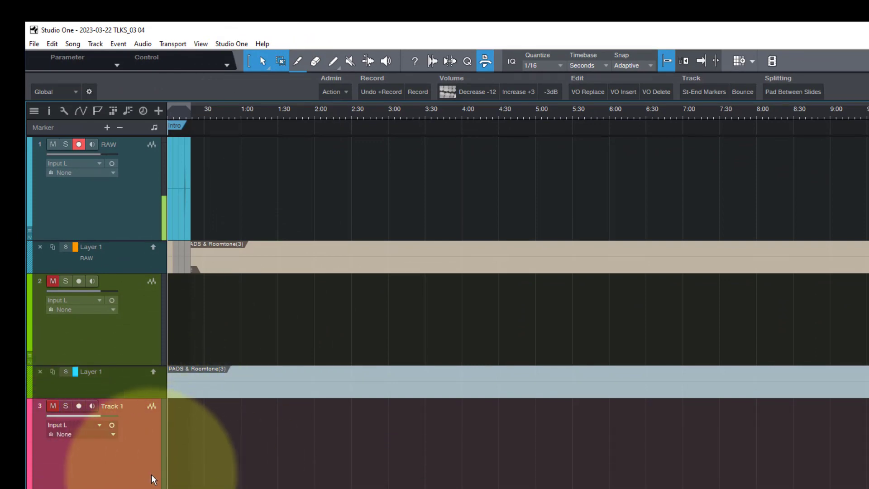
scroll(183, 365, "down", 2)
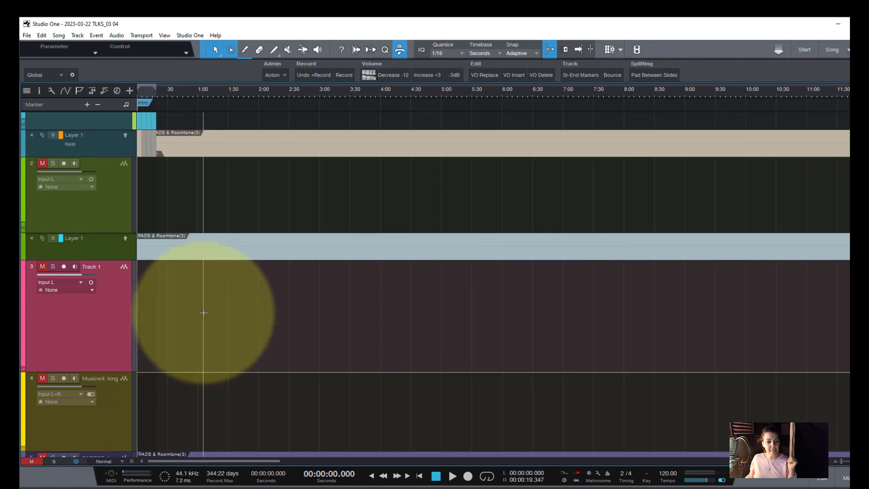
Place the RX Mixdown audio on the pink Track 1 and select its event
key("2")
left_click_drag(301, 310, 129, 326)
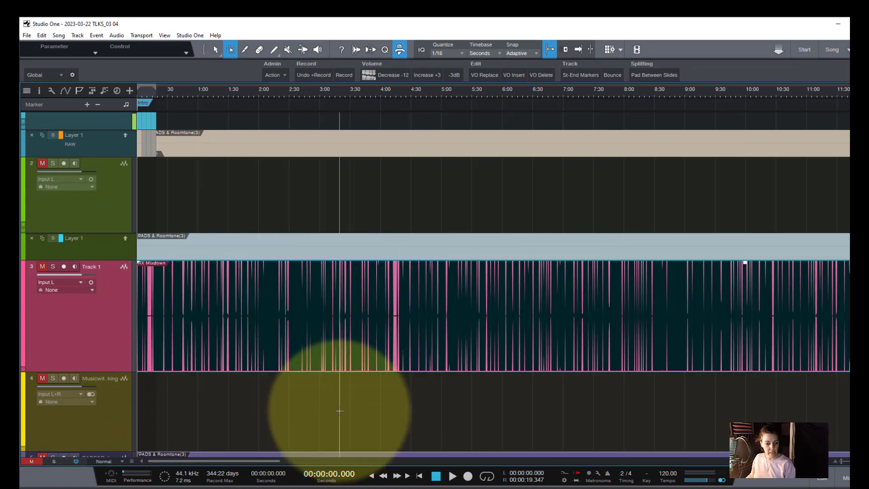
key("1")
left_click(243, 349)
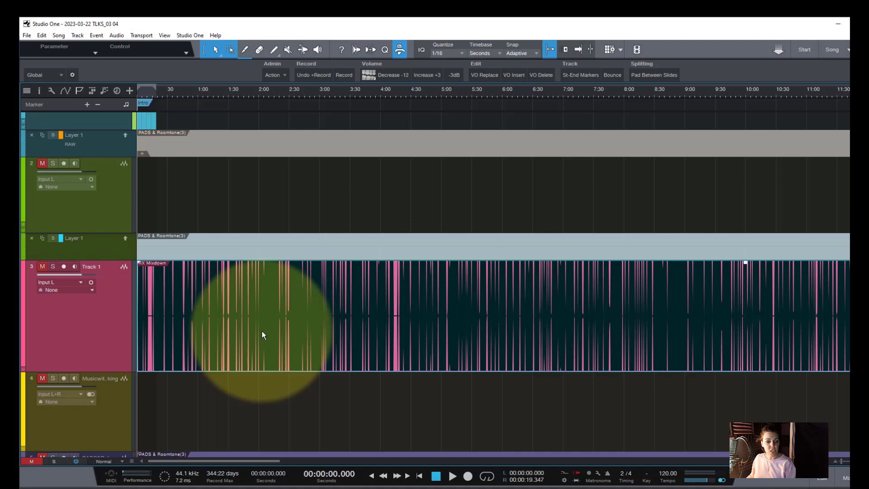
scroll(262, 331, "down", 1)
left_click(112, 297)
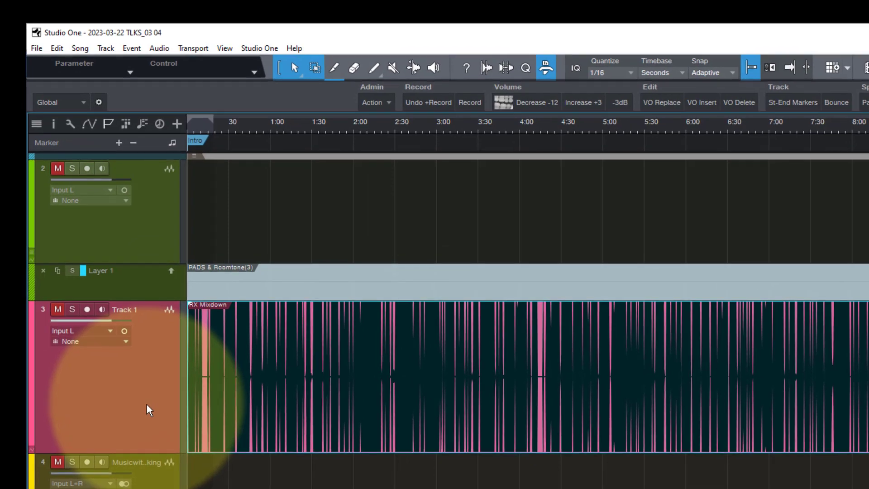
Add a new empty layer to the pink Track 1, hiding the RX Mixdown audio
right_click(148, 408)
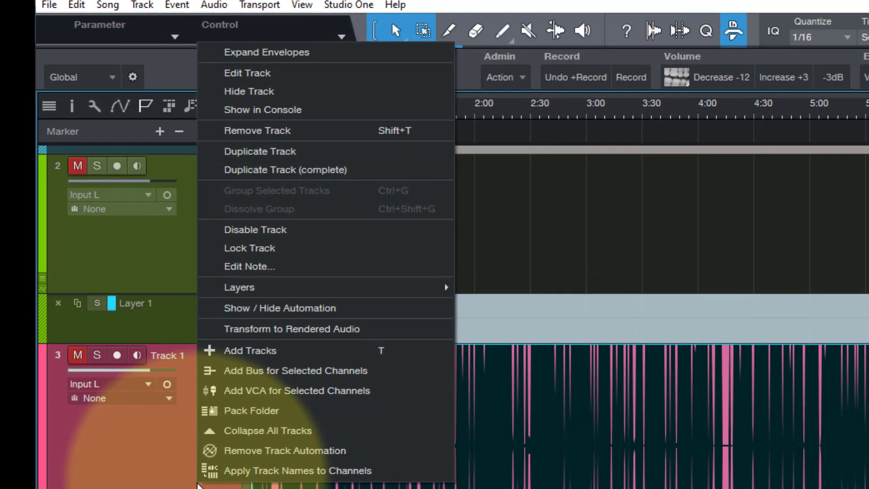
mouse_move(147, 203)
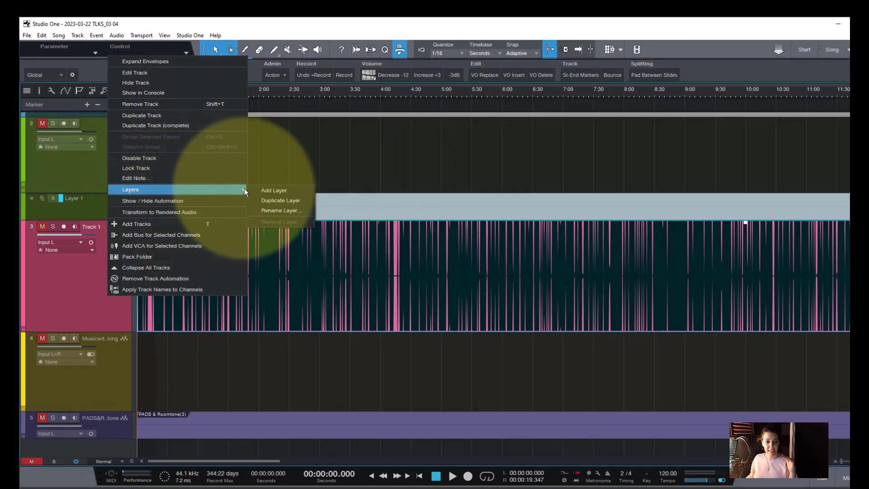
left_click(257, 189)
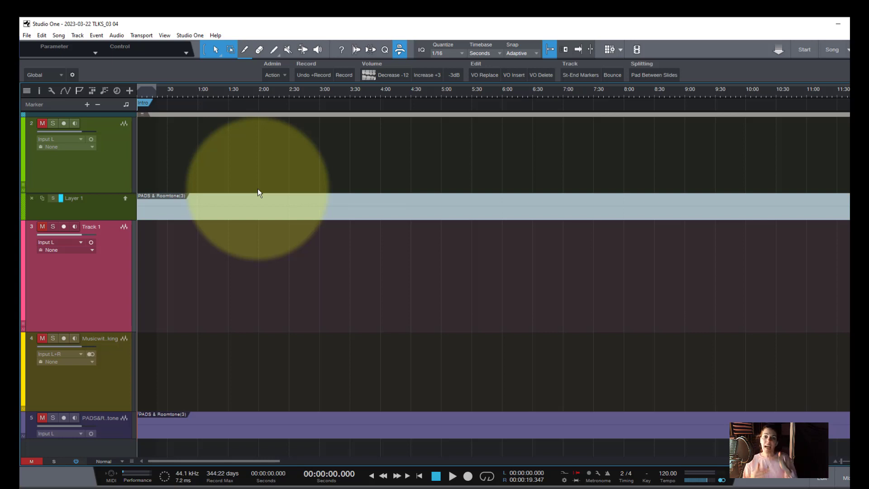
Expand Track 1's layers so the RX Mixdown clip shows on a Layer 1 lane
left_click(111, 307)
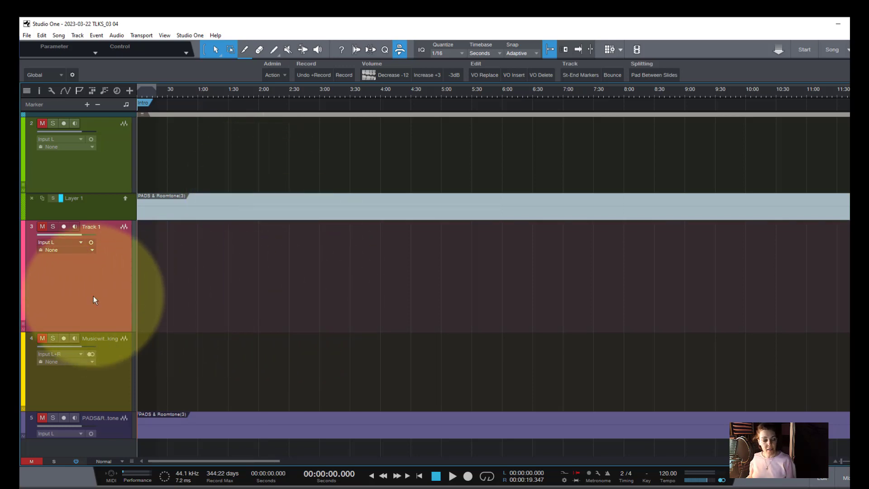
right_click(93, 299)
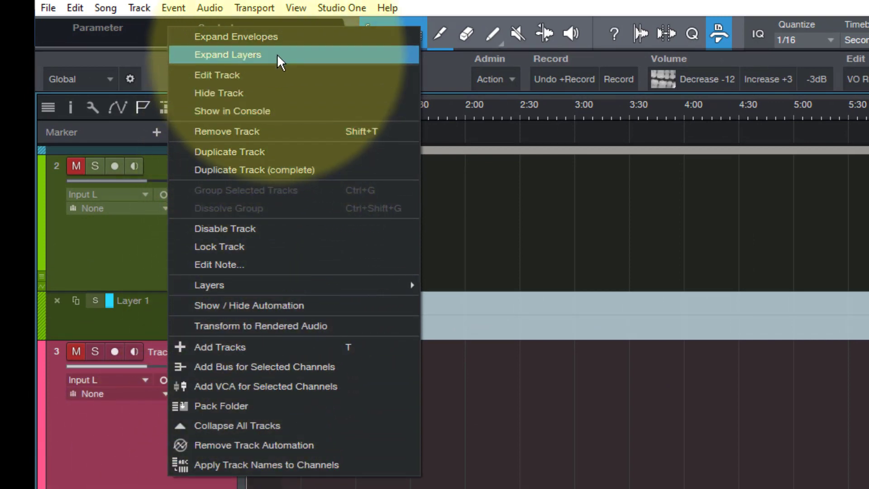
left_click(277, 53)
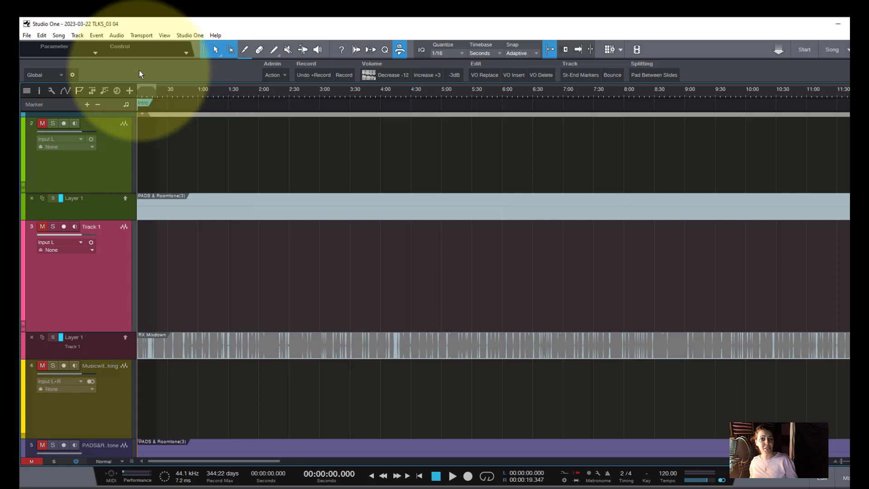
Activate Layer 1 so RX Mixdown becomes Track 1's main audio, leaving Layer 2 empty
left_click(68, 272)
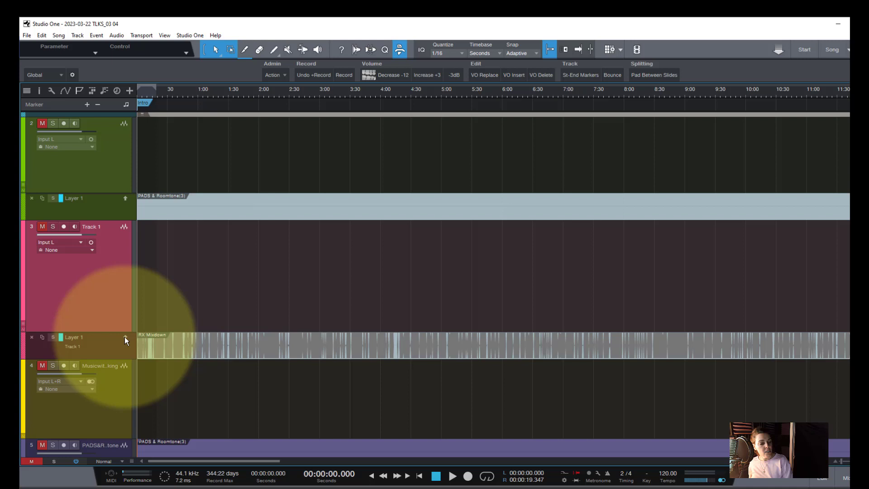
left_click(124, 340)
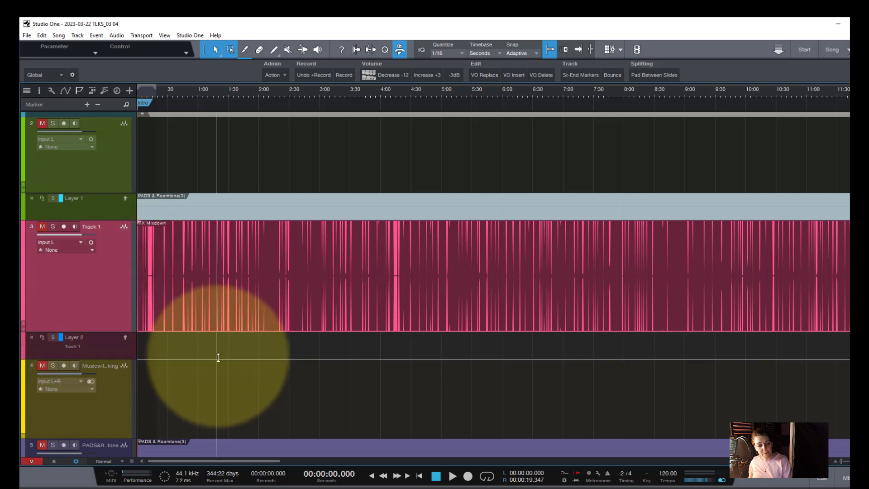
scroll(331, 417, "down", 1)
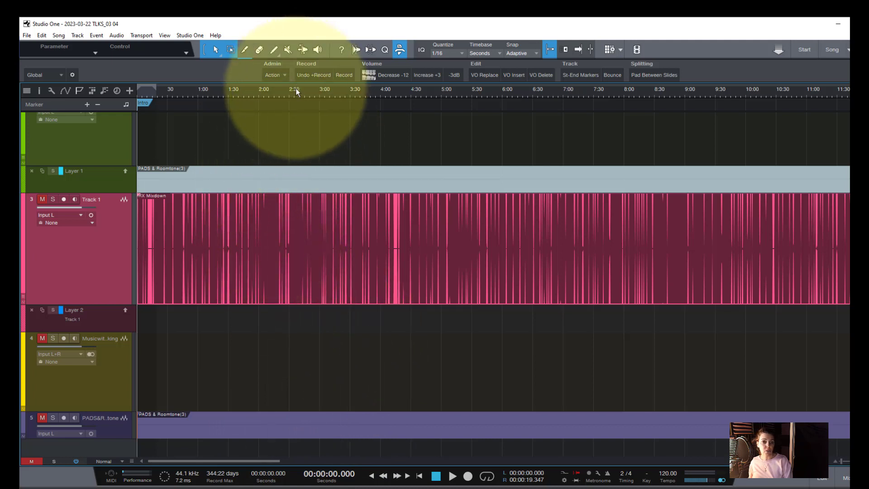
left_click(213, 436)
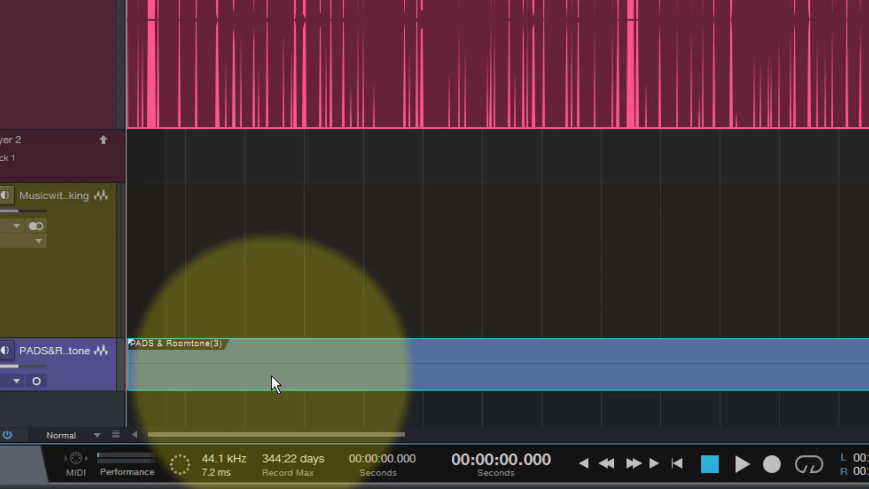
left_click(271, 377)
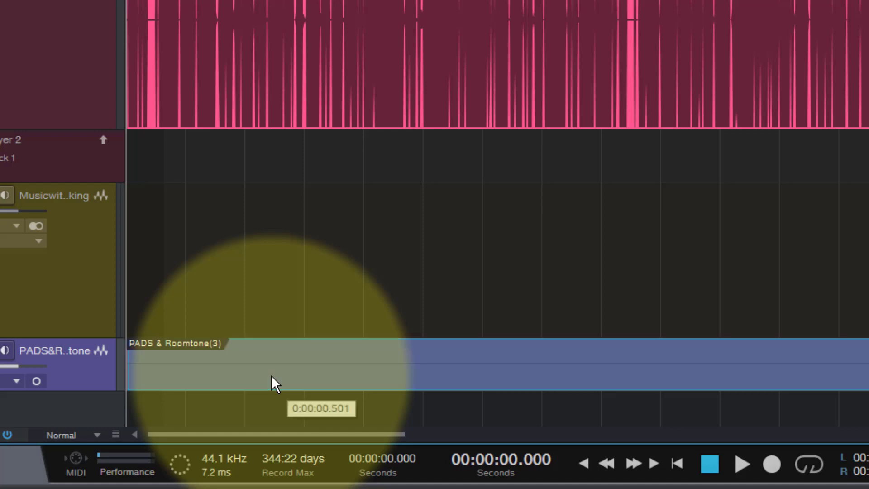
left_click_drag(295, 336, 290, 163)
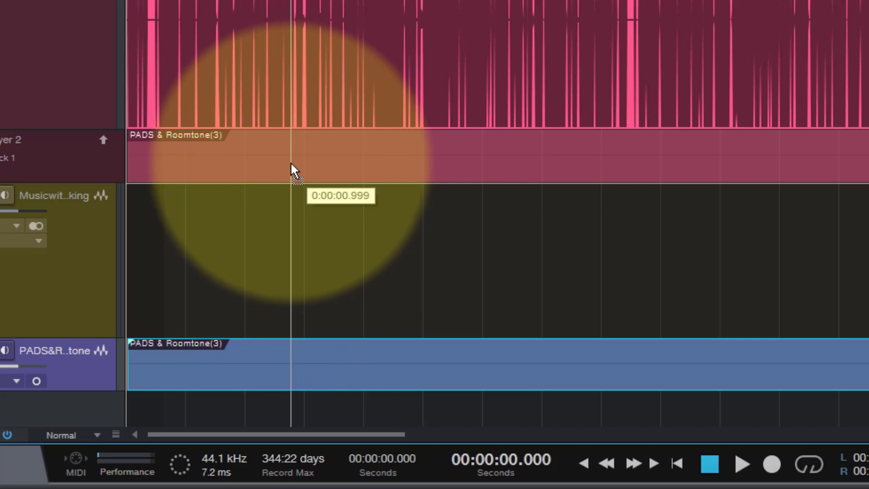
left_click_drag(291, 163, 285, 164)
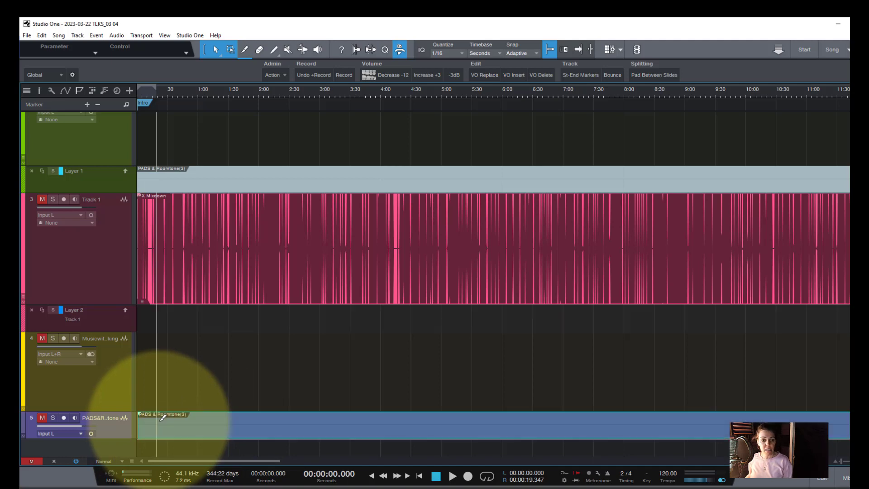
Alt-drag a copy of the PADS & Roomtone clip from track 5 into Track 1's Layer 2
left_click_drag(158, 422, 158, 423)
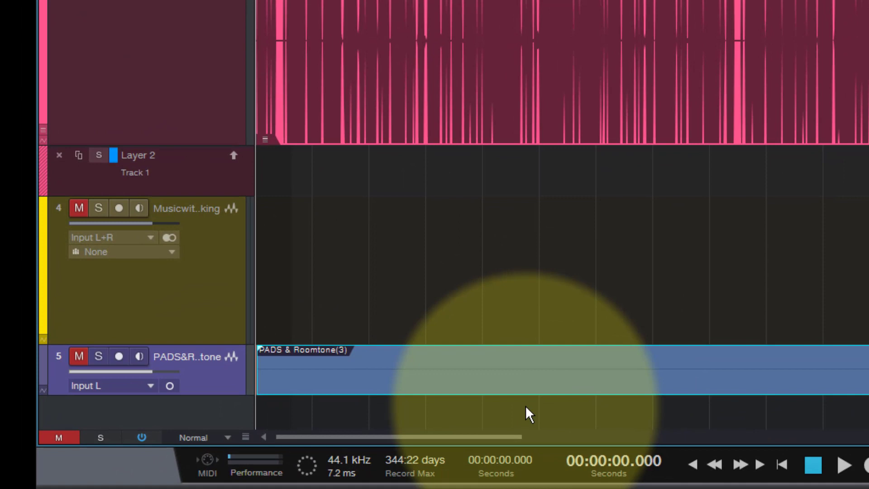
left_click(538, 383)
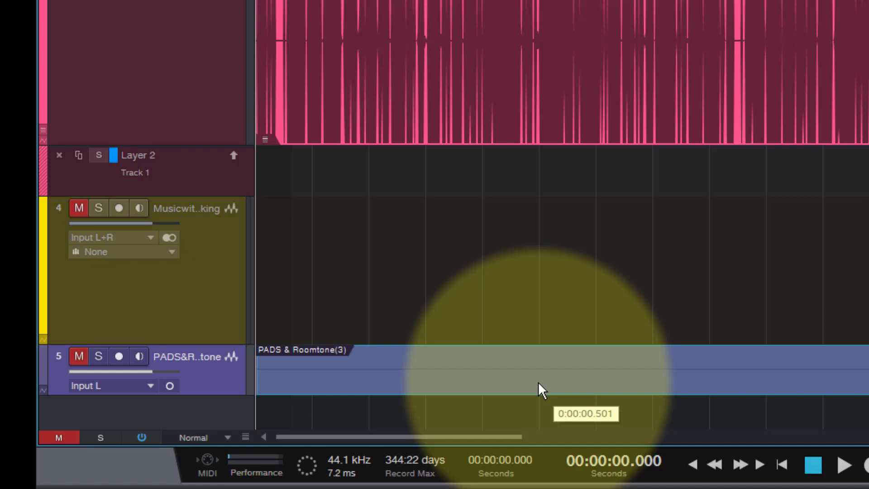
left_click_drag(539, 383, 539, 183)
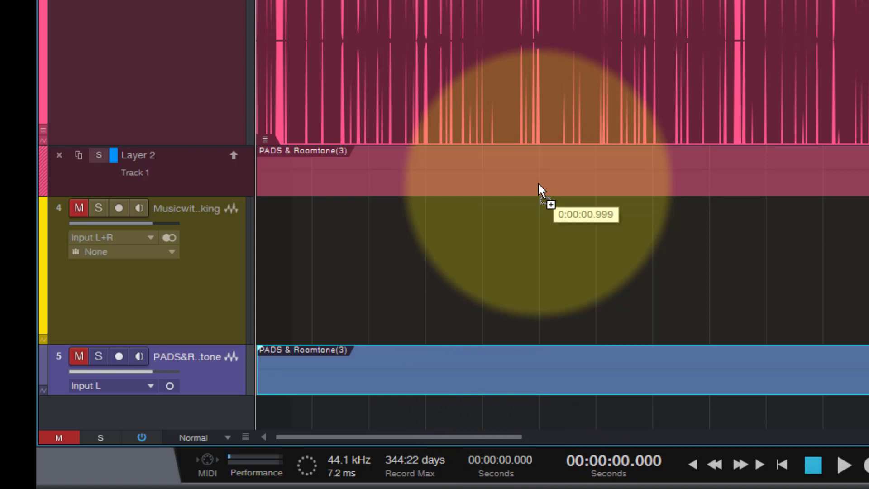
left_click_drag(538, 182, 539, 184)
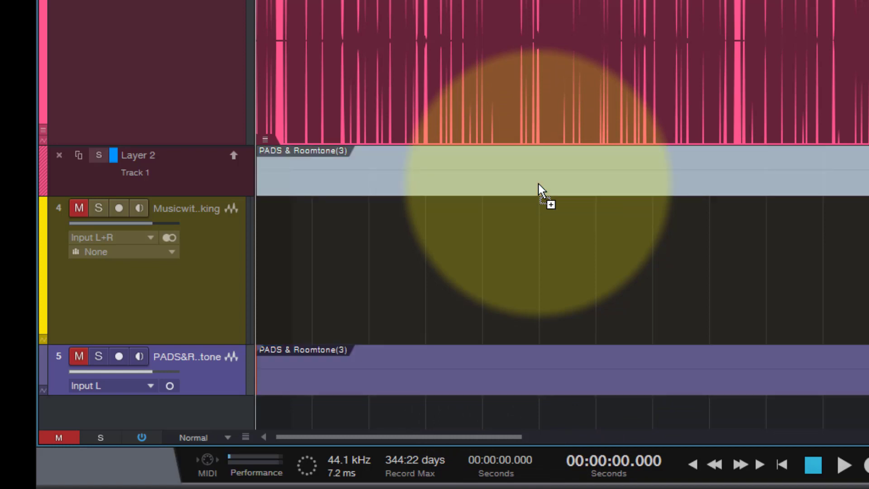
left_click(539, 184)
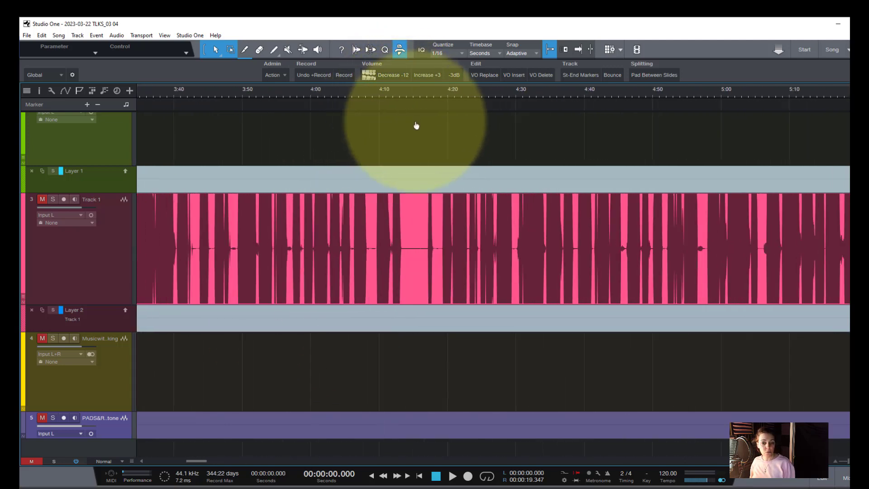
Zoom to 4:05–4:25, swipe a Layer 2 roomtone stretch into Track 1 around 4:13–4:16 and trim its start
left_click_drag(397, 94, 438, 320)
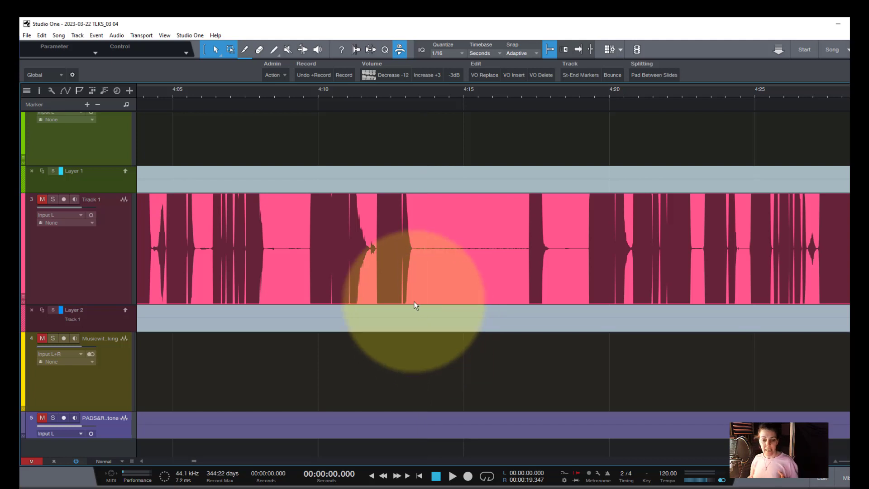
left_click_drag(411, 320, 512, 324)
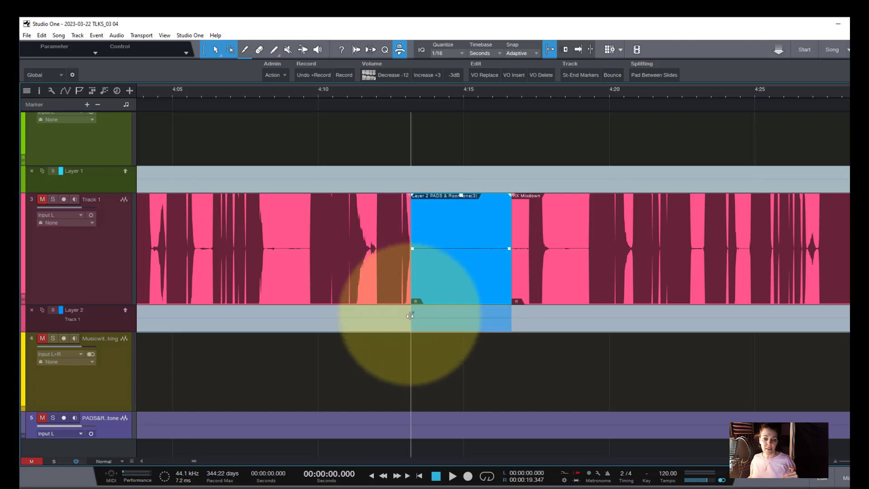
left_click_drag(407, 306, 408, 331)
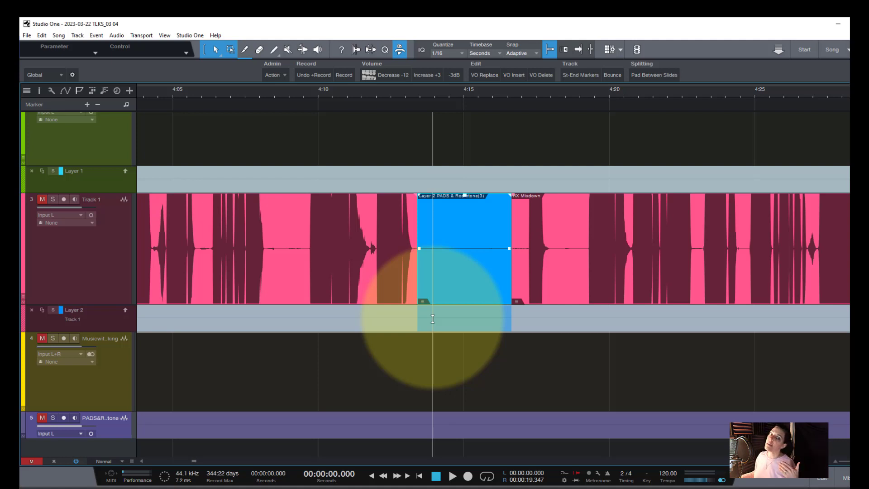
scroll(435, 313, "up", 3)
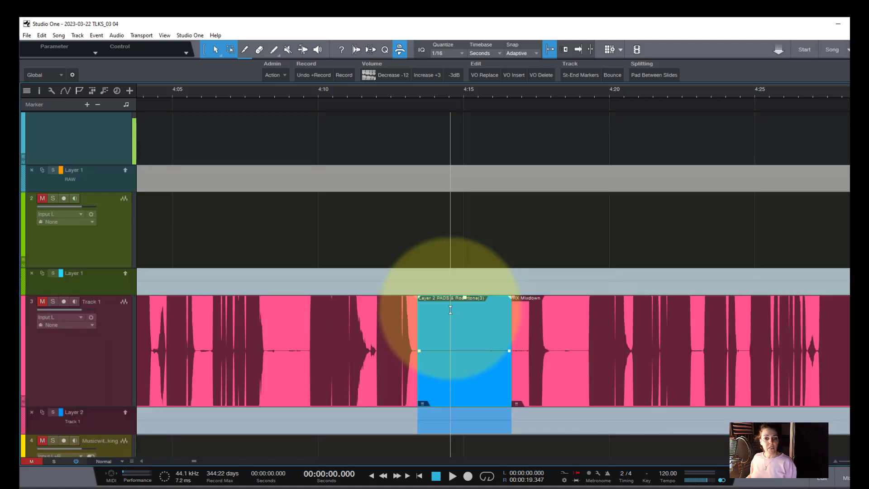
scroll(439, 294, "up", 1)
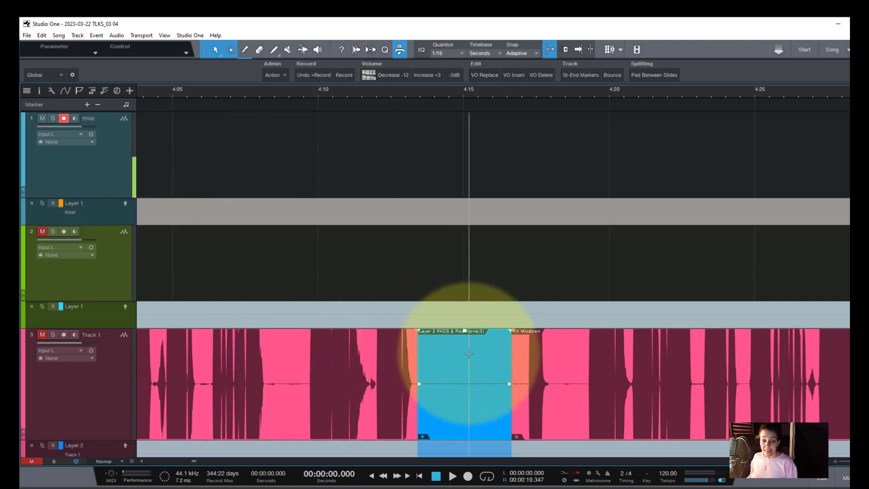
scroll(469, 353, "down", 3)
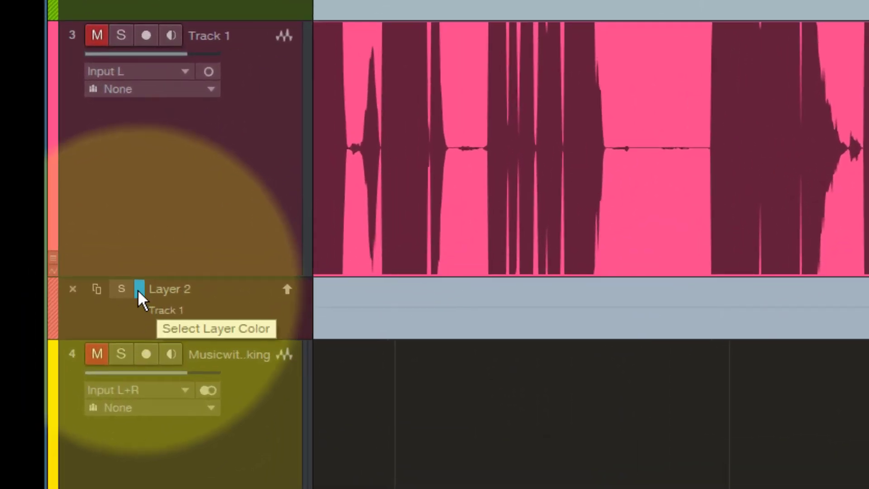
Recolour Layer 2 green and comp another roomtone section into Track 1 near 4:08
left_click(138, 289)
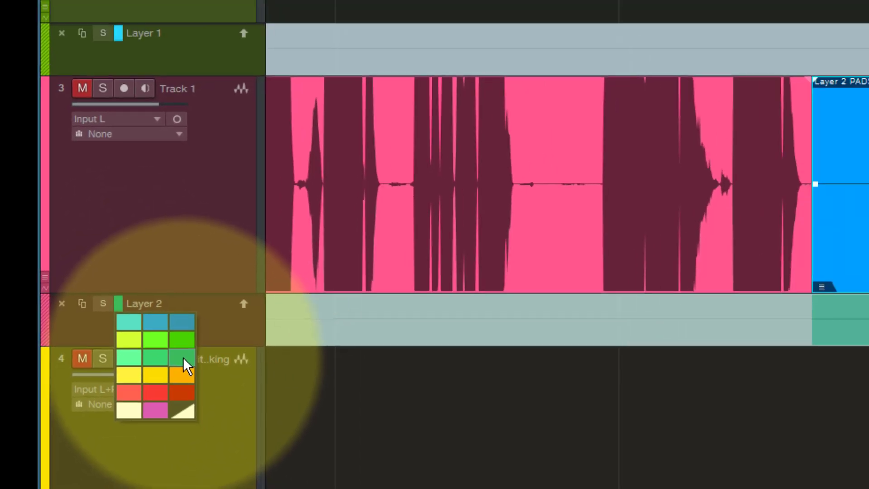
left_click(215, 352)
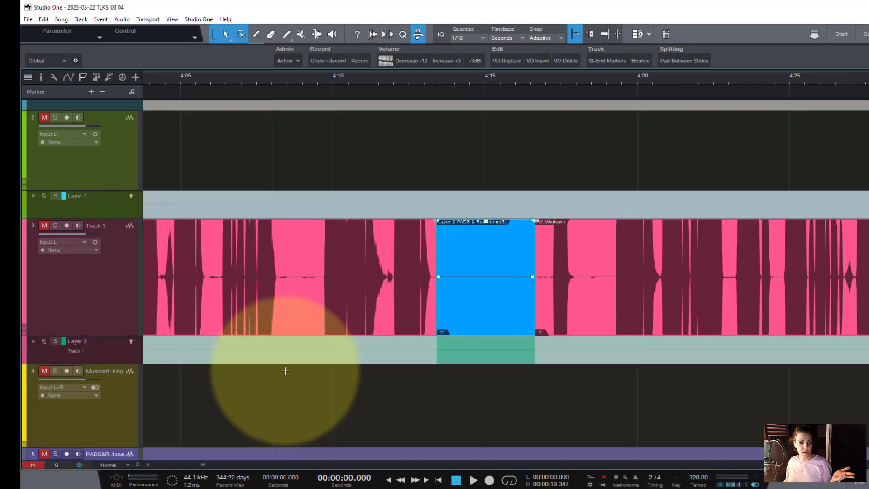
left_click_drag(270, 358, 303, 358)
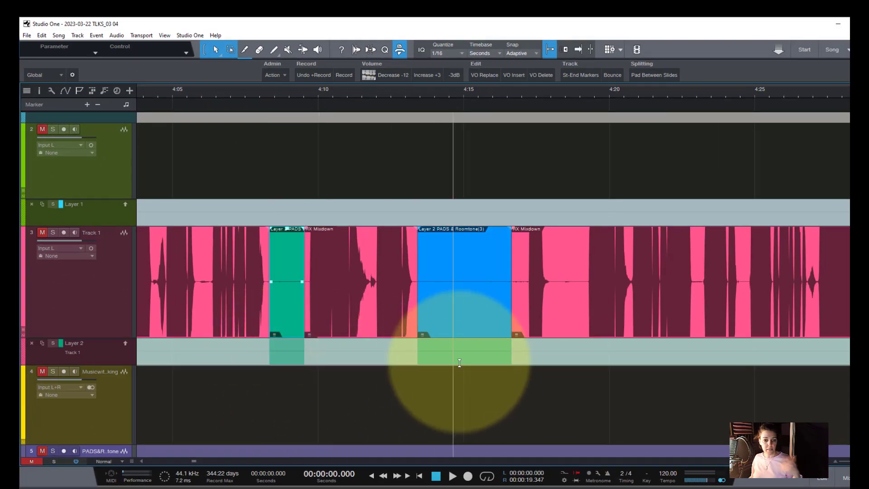